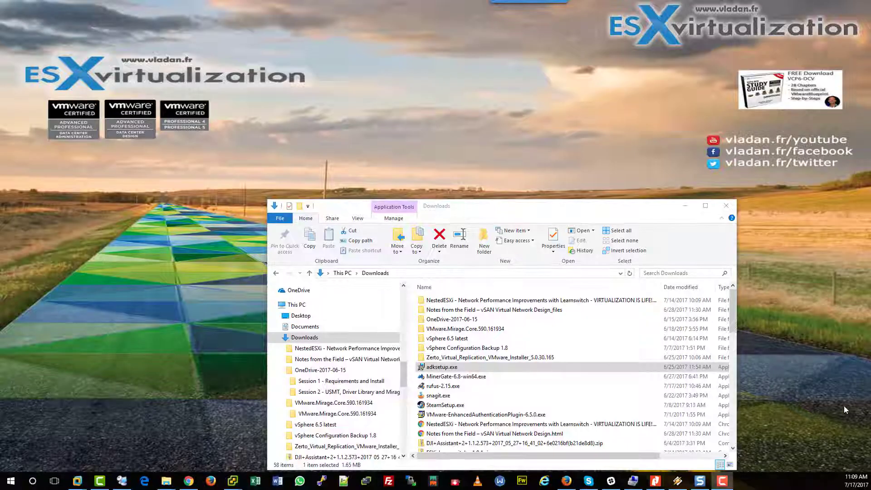
# Run adksetup.exe, confirm Deployment Tools, Windows PE and USMT are installed, and cancel the change
pyautogui.doubleClick(423, 368)
pyautogui.click(464, 250)
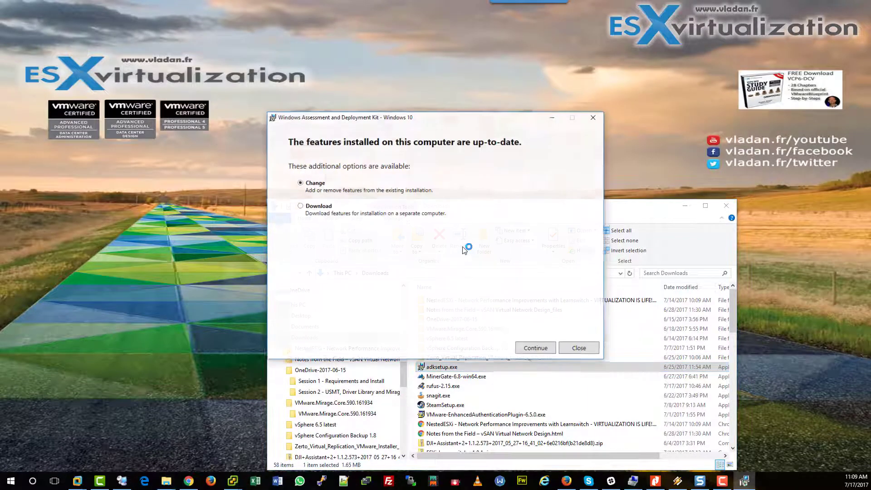
pyautogui.click(536, 348)
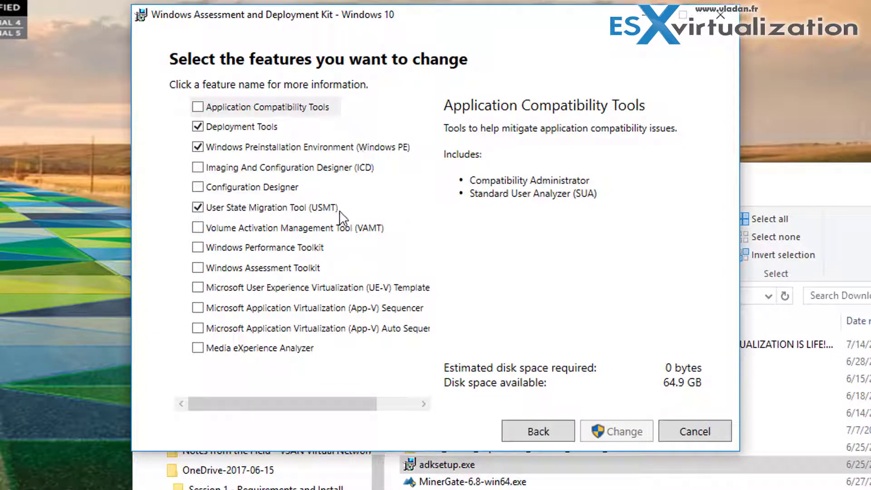
pyautogui.click(690, 423)
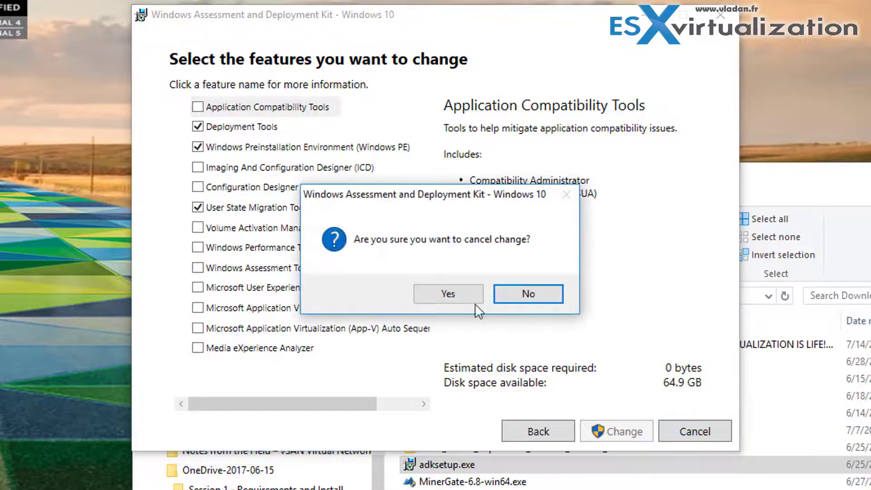
pyautogui.click(450, 295)
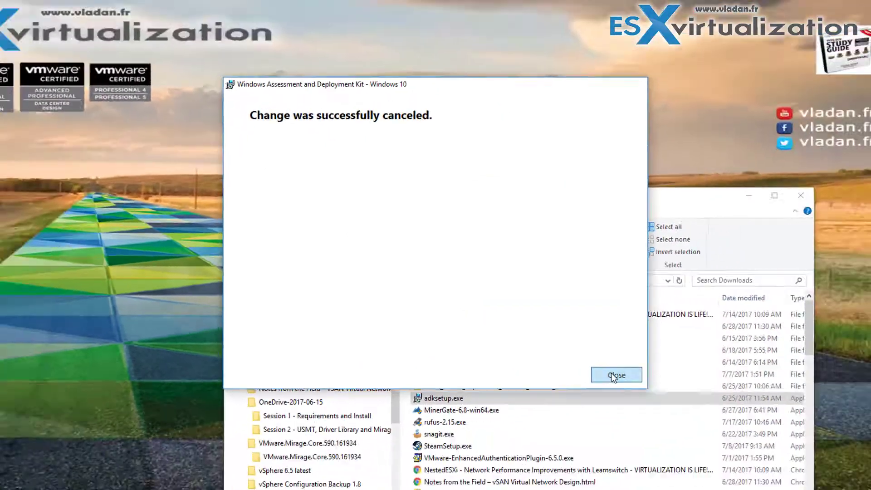
# Close ADK setup and launch Command Prompt as administrator from a Start search for cmd
pyautogui.click(694, 431)
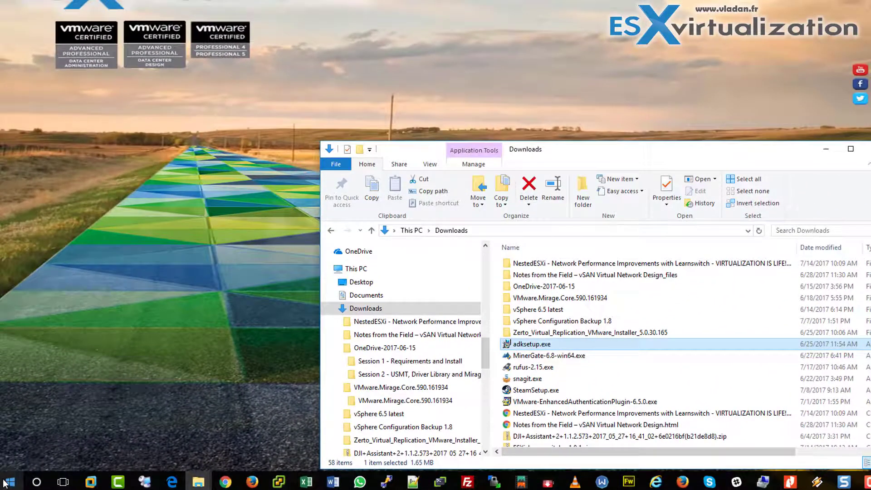
pyautogui.click(7, 482)
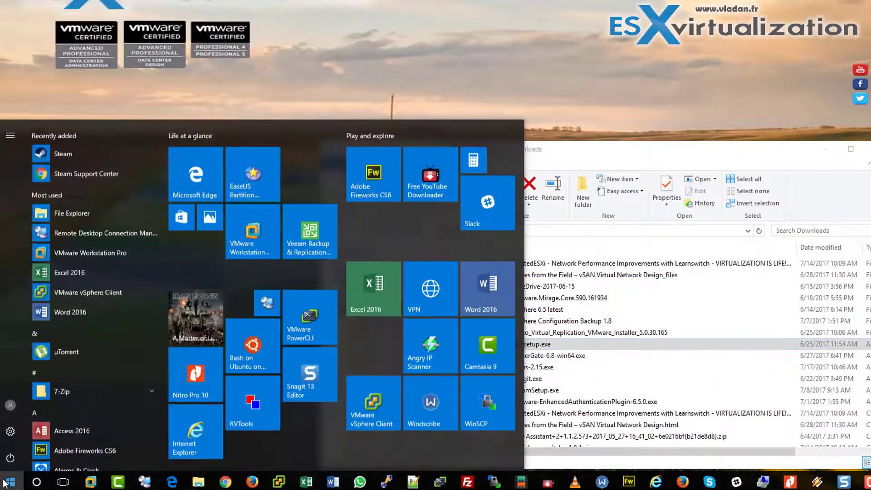
pyautogui.write('cmd')
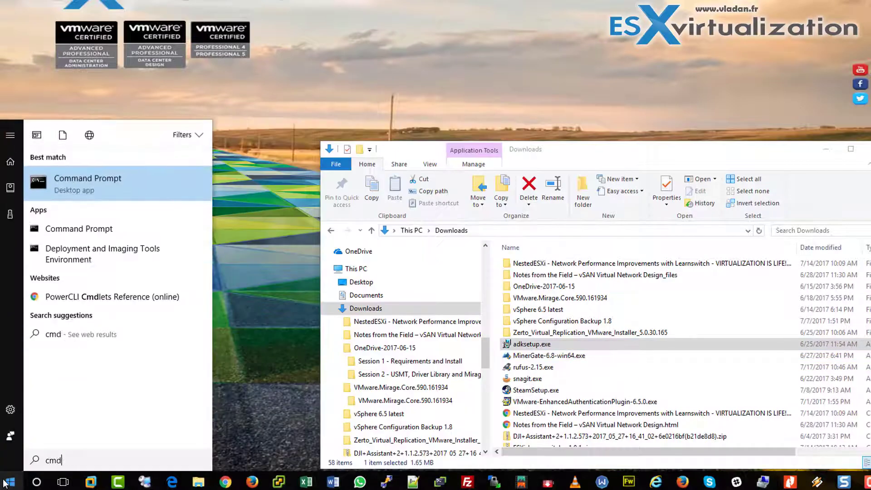
pyautogui.rightClick(89, 176)
pyautogui.click(111, 189)
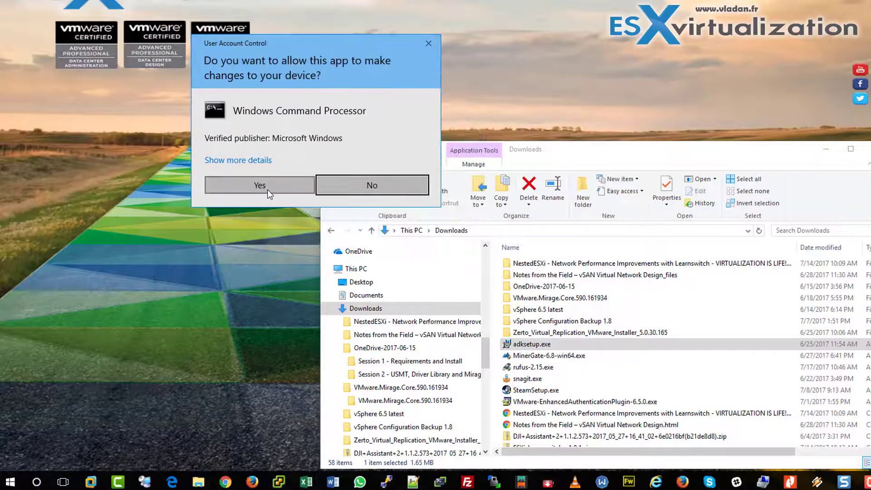
pyautogui.click(262, 188)
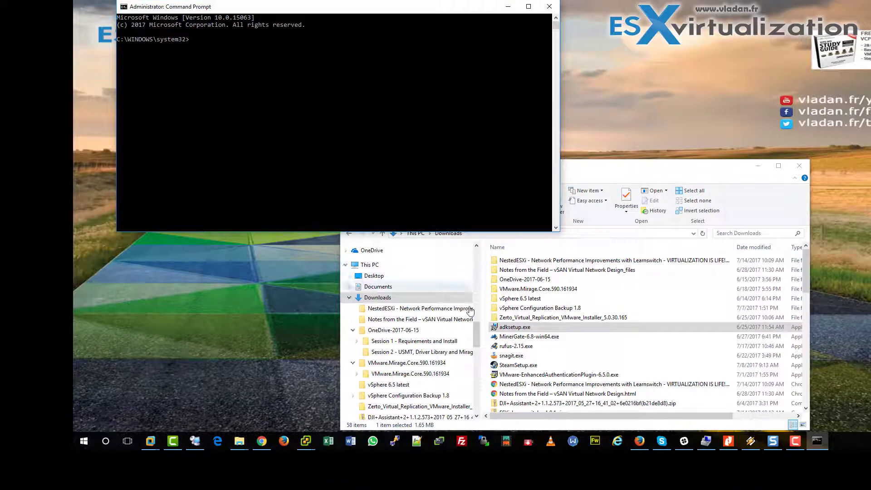
# Browse to C:\Temp\Mirage.WinPE.x64.161934\WinPeCreation.x64
pyautogui.moveTo(478, 326); pyautogui.dragTo(477, 337)
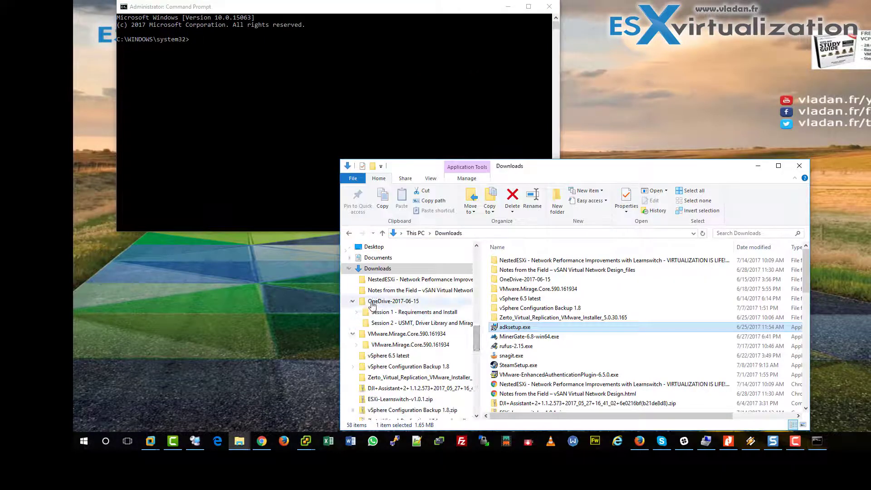
pyautogui.click(350, 270)
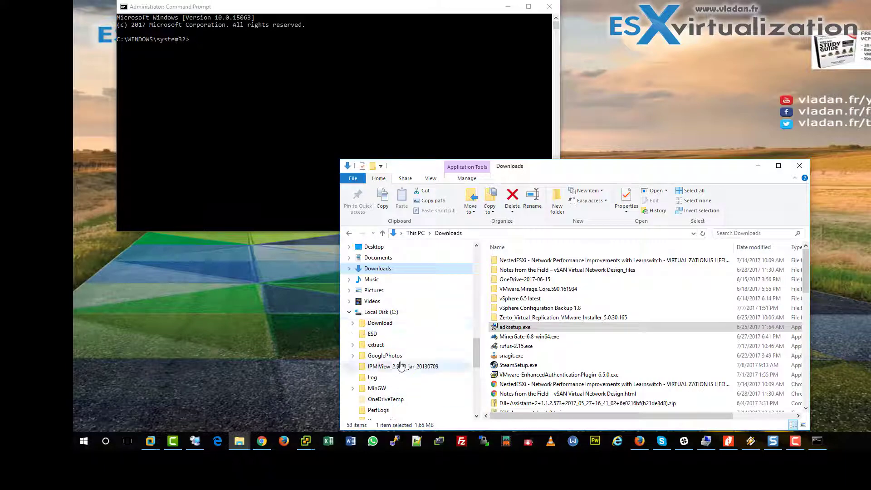
pyautogui.scroll(-2, 406, 368)
pyautogui.scroll(-2, 405, 367)
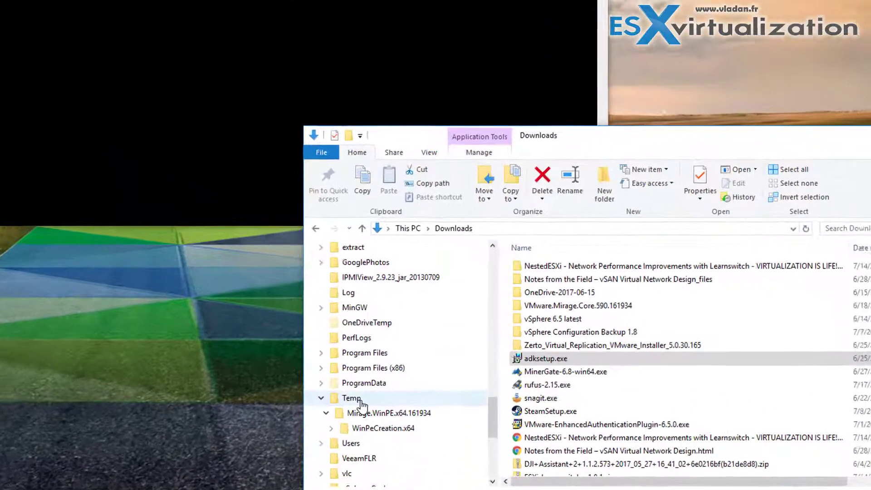
pyautogui.click(379, 356)
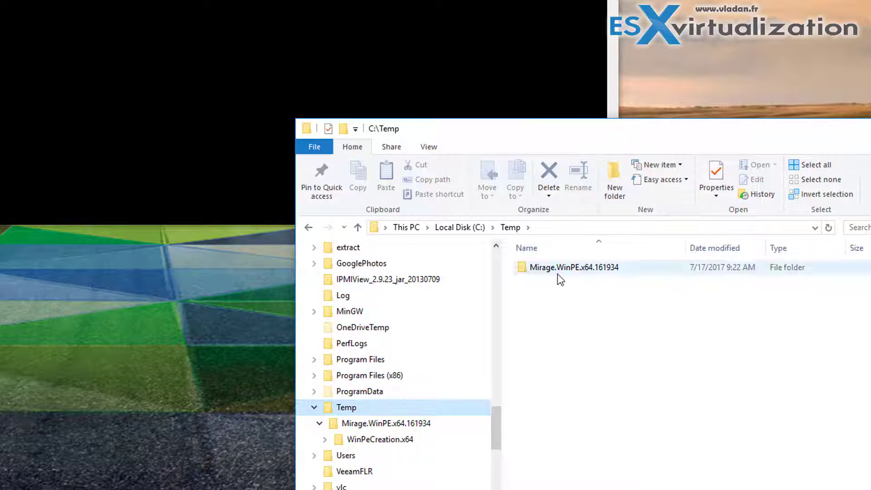
pyautogui.click(580, 272)
pyautogui.doubleClick(581, 271)
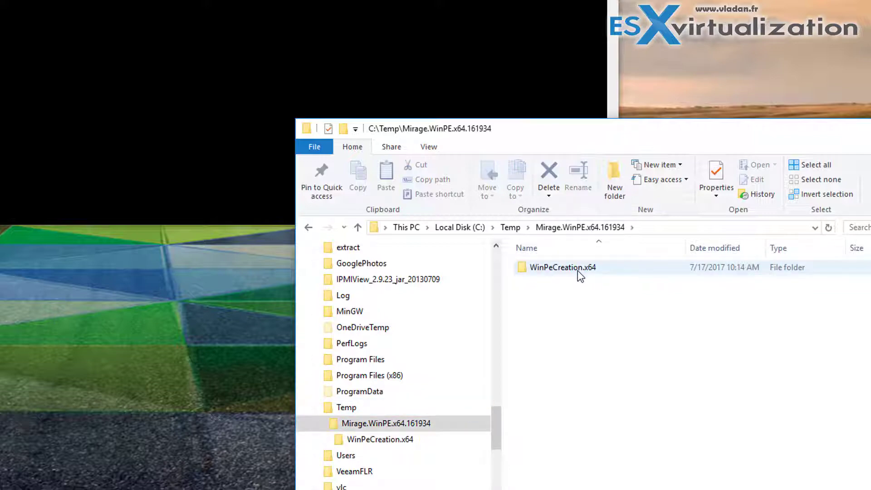
pyautogui.doubleClick(578, 270)
# Choose Edit on BuildMirageWinPE.cmd
pyautogui.click(581, 367)
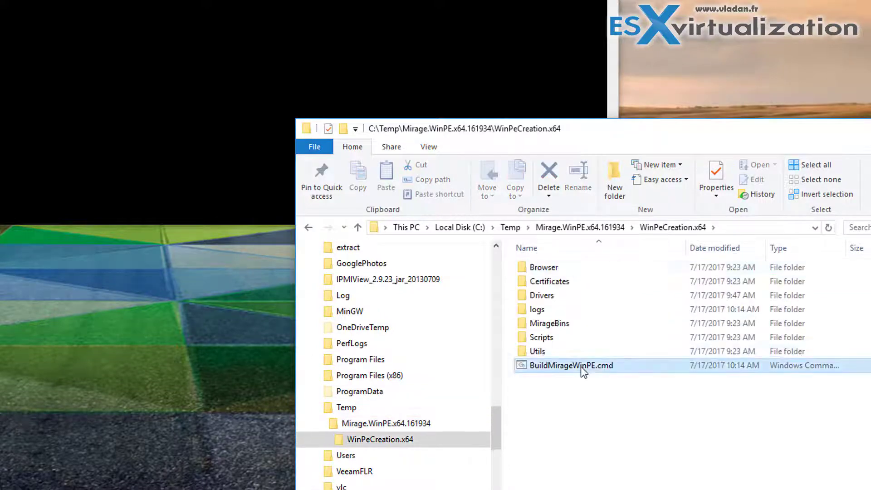
pyautogui.rightClick(581, 367)
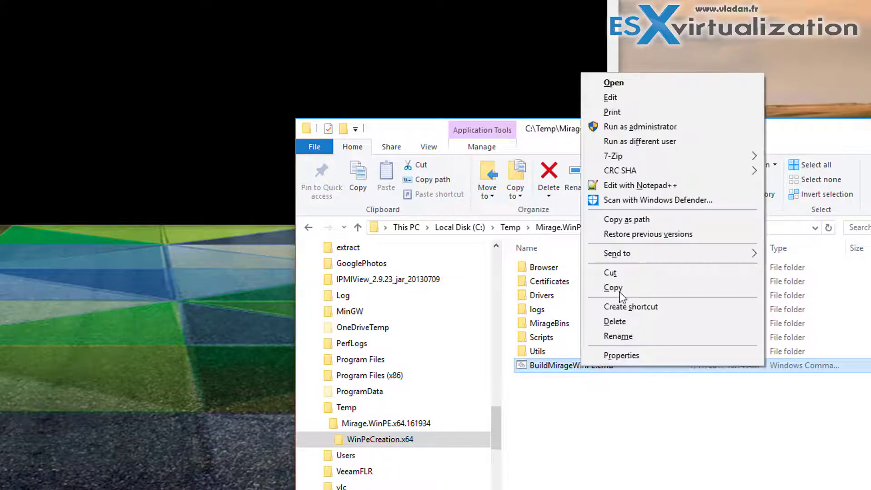
pyautogui.click(624, 97)
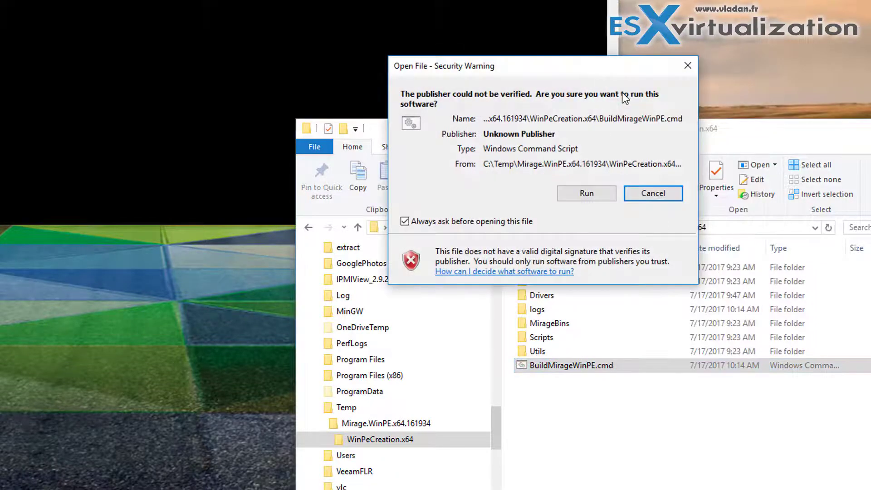
# Open the script and review SERVER_ADDRESS, USE_SSL, the provisioning URL and OUTPUT_PATH C:\temp\winPE5.9x64
pyautogui.click(588, 194)
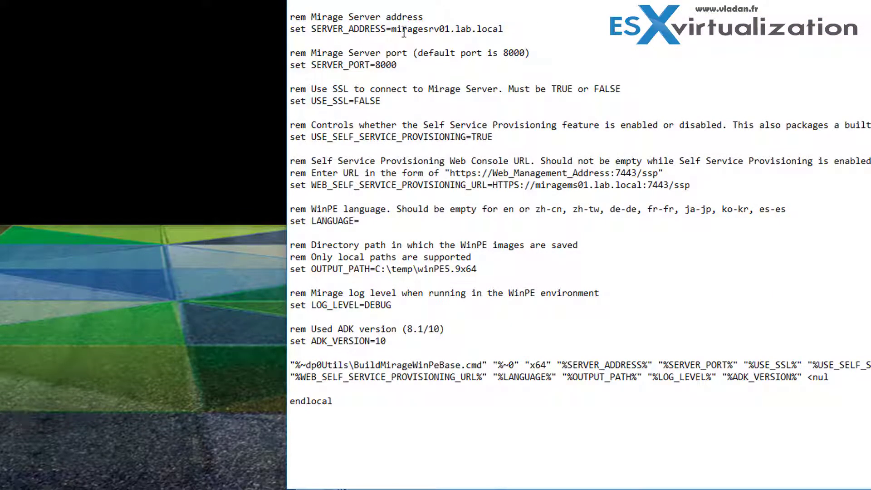
pyautogui.moveTo(393, 30); pyautogui.dragTo(525, 30)
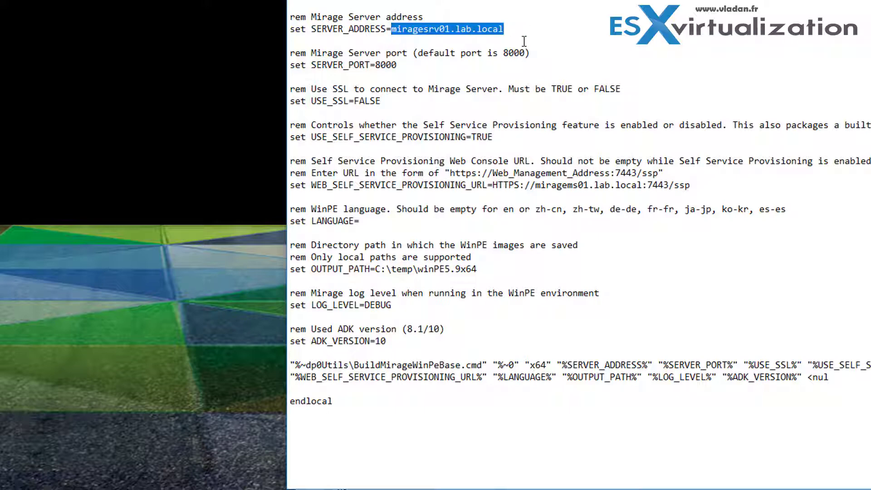
pyautogui.moveTo(358, 101)
pyautogui.mouseDown()
pyautogui.moveTo(385, 102)
pyautogui.moveTo(354, 101)
pyautogui.mouseUp()
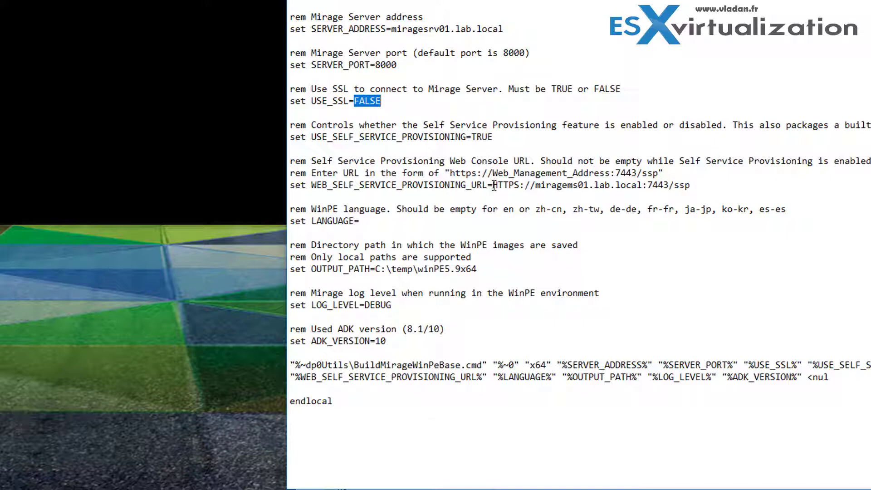
pyautogui.moveTo(494, 185); pyautogui.dragTo(695, 185)
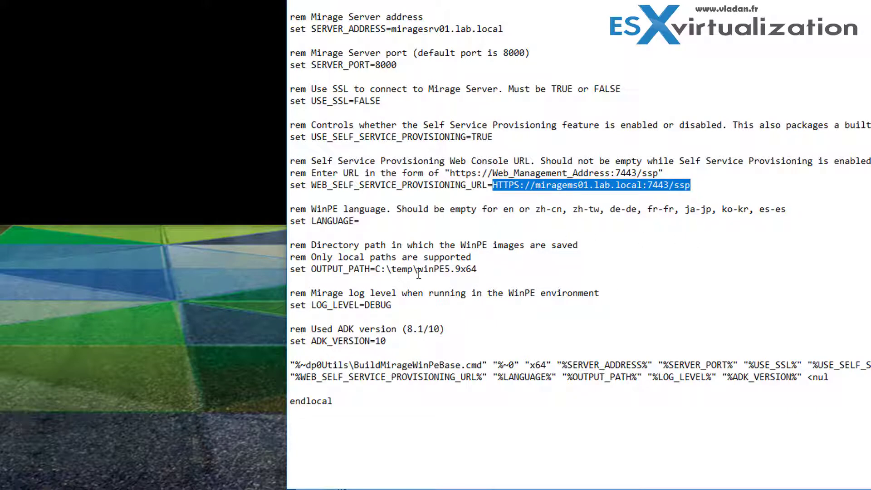
pyautogui.moveTo(377, 269); pyautogui.dragTo(488, 269)
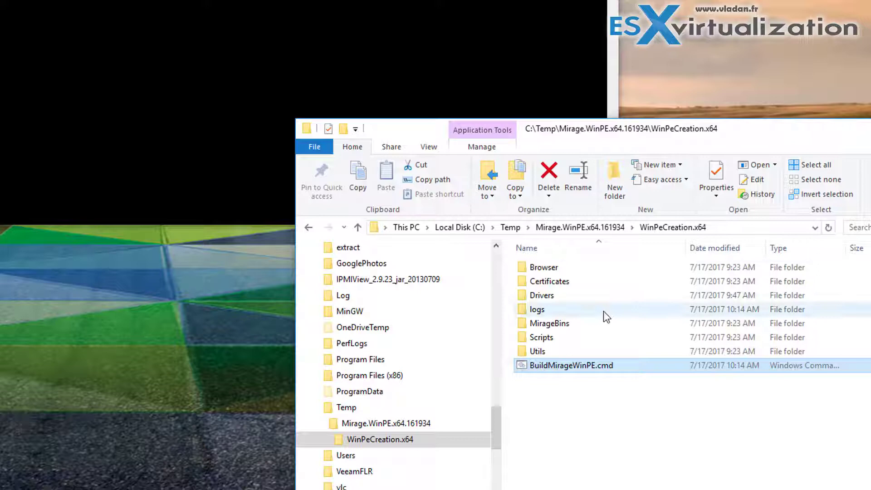
pyautogui.doubleClick(551, 296)
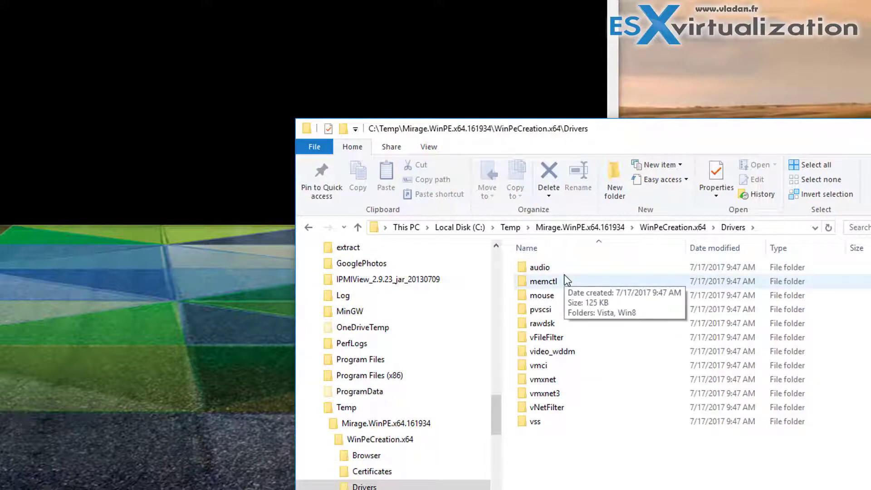
pyautogui.click(370, 440)
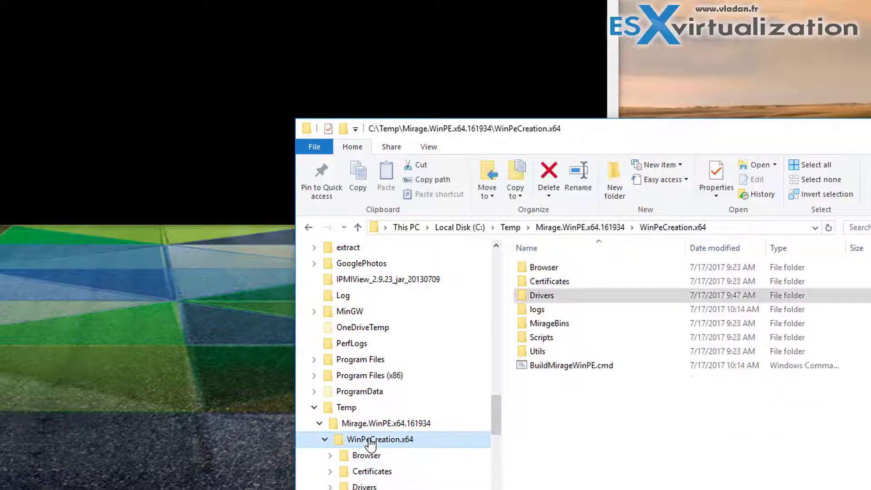
pyautogui.click(536, 365)
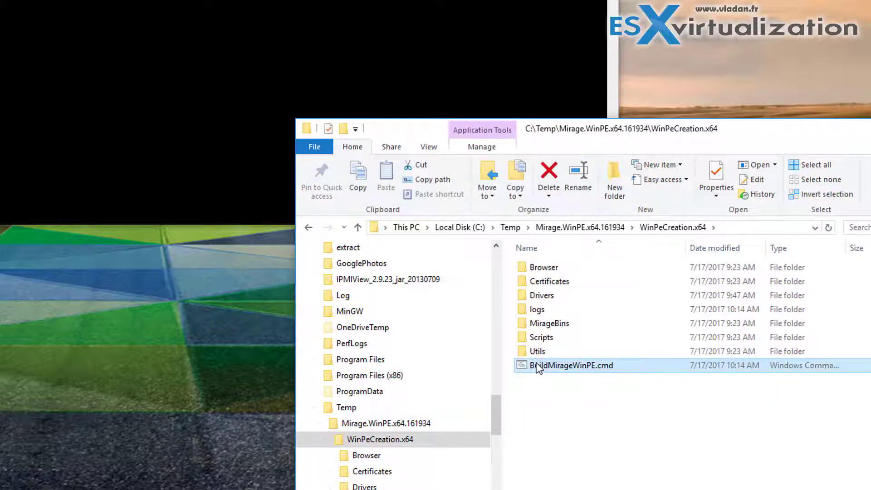
# Paste BuildMirageWinPE.cmd's copied path into the admin Command Prompt, run it, and show C:\Temp
pyautogui.rightClick(537, 364)
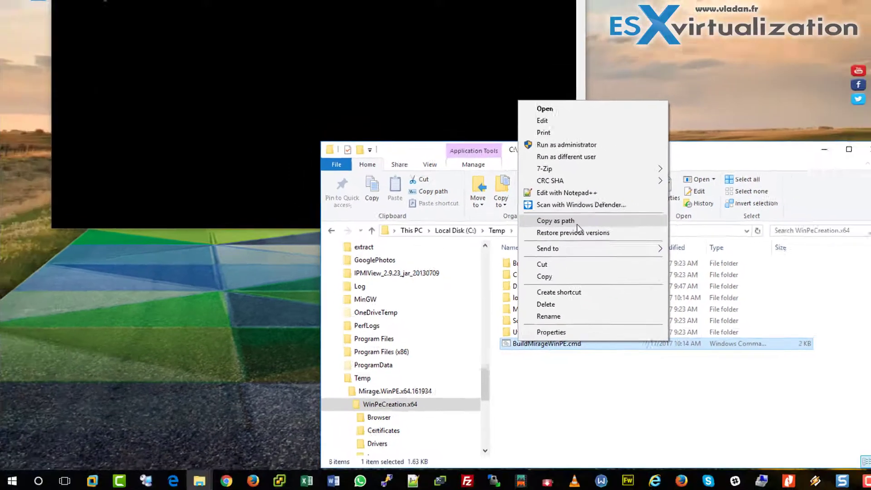
pyautogui.click(582, 216)
pyautogui.click(204, 14)
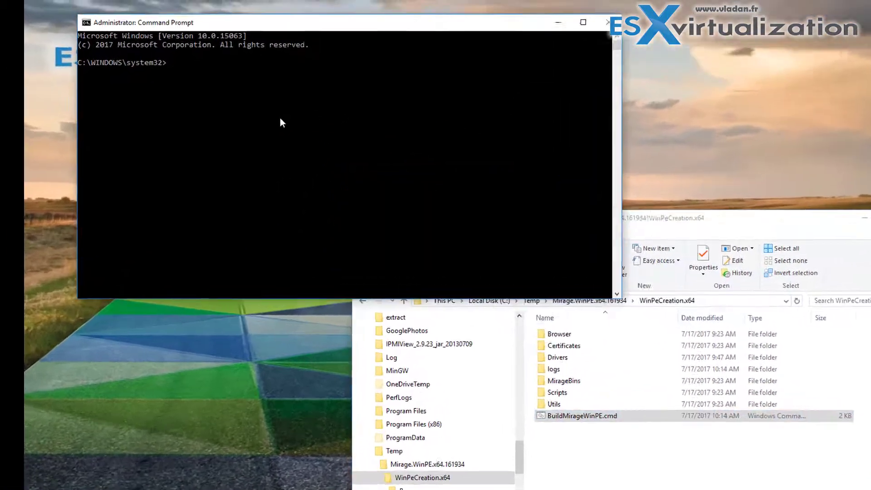
pyautogui.rightClick(209, 8)
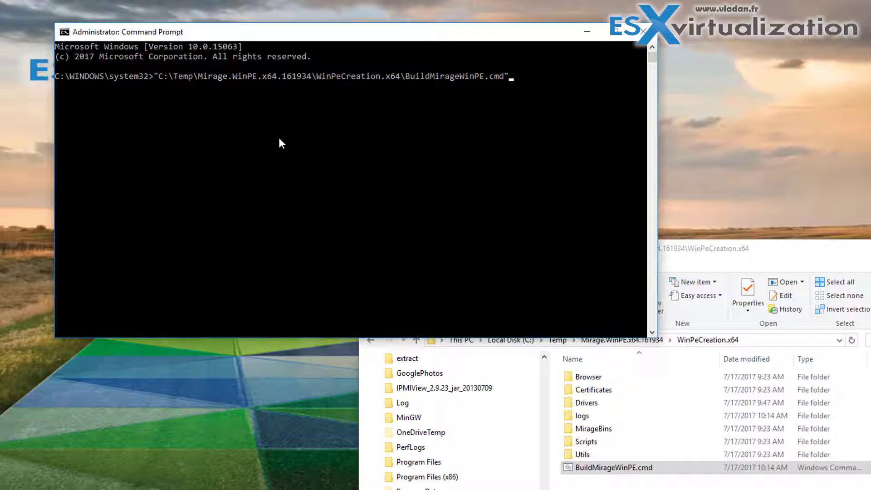
pyautogui.press('Return')
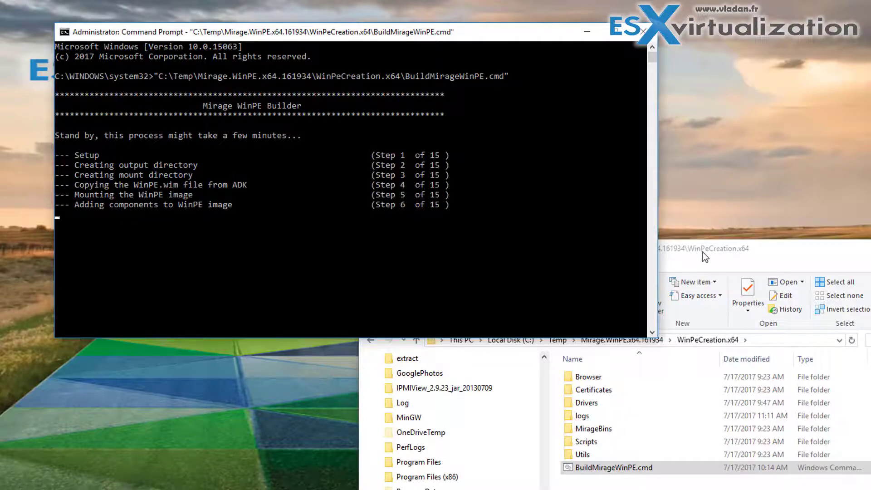
pyautogui.moveTo(703, 252); pyautogui.dragTo(869, 240)
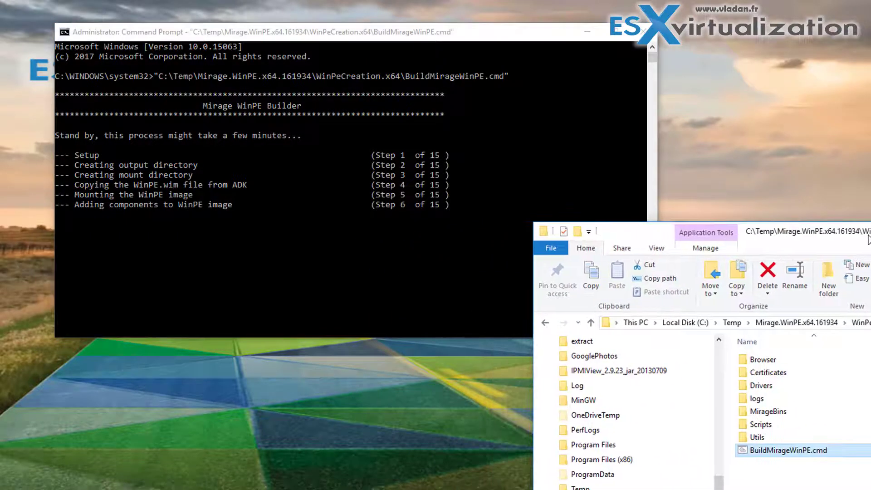
pyautogui.click(683, 486)
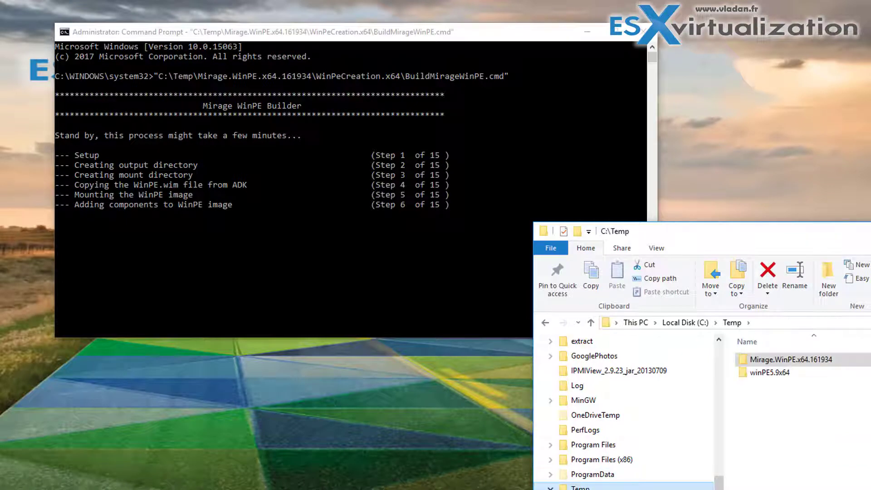
# Wait for all 15 build steps to finish, producing Mirage_WinPE_x64.iso and Mirage_WinPE.wim
pyautogui.click(764, 442)
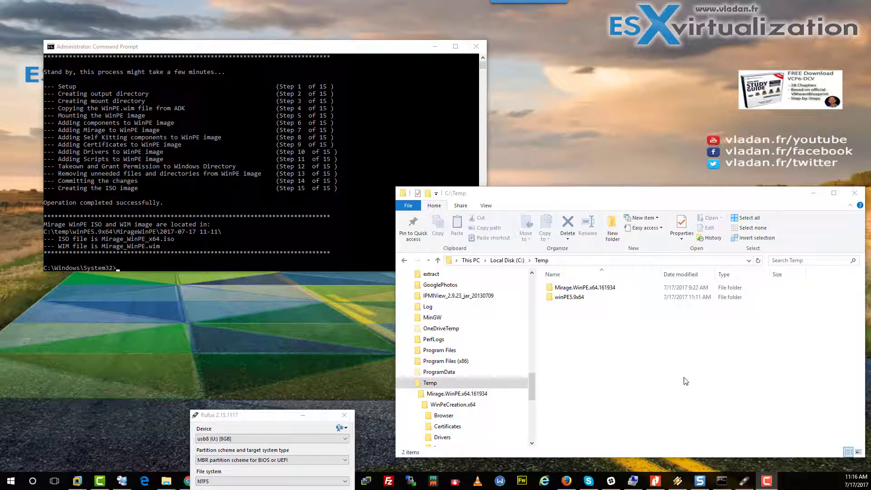
pyautogui.doubleClick(569, 297)
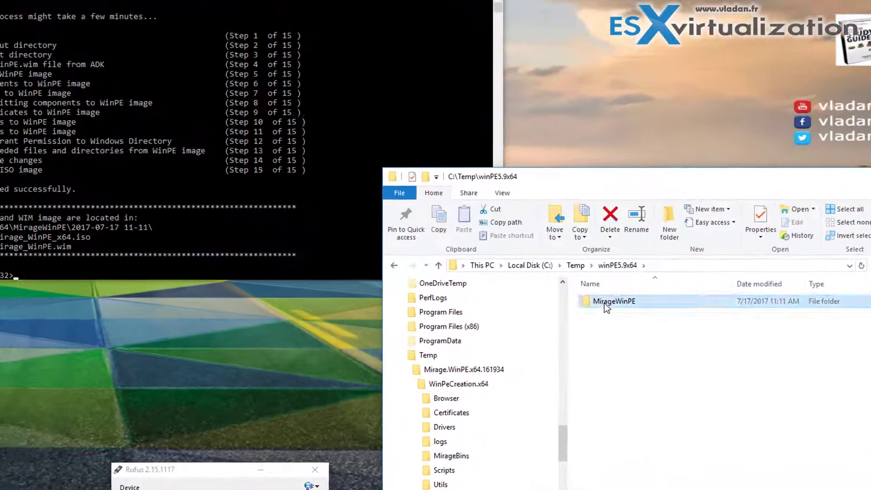
pyautogui.doubleClick(606, 303)
pyautogui.doubleClick(610, 303)
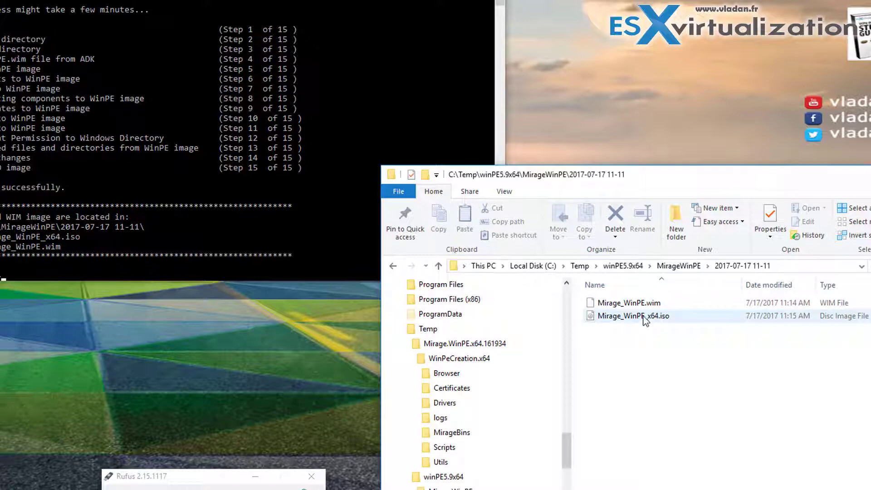
pyautogui.click(645, 317)
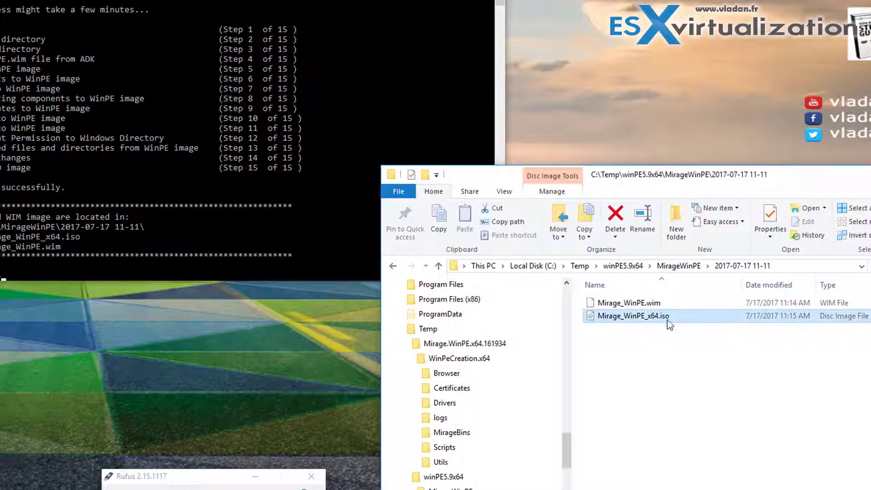
pyautogui.click(633, 267)
pyautogui.rightClick(633, 268)
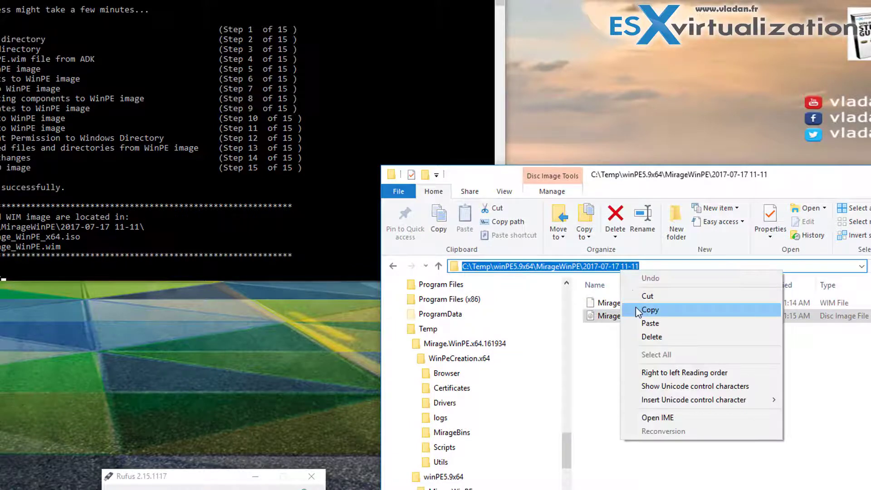
pyautogui.click(636, 307)
pyautogui.moveTo(217, 483); pyautogui.dragTo(247, 233)
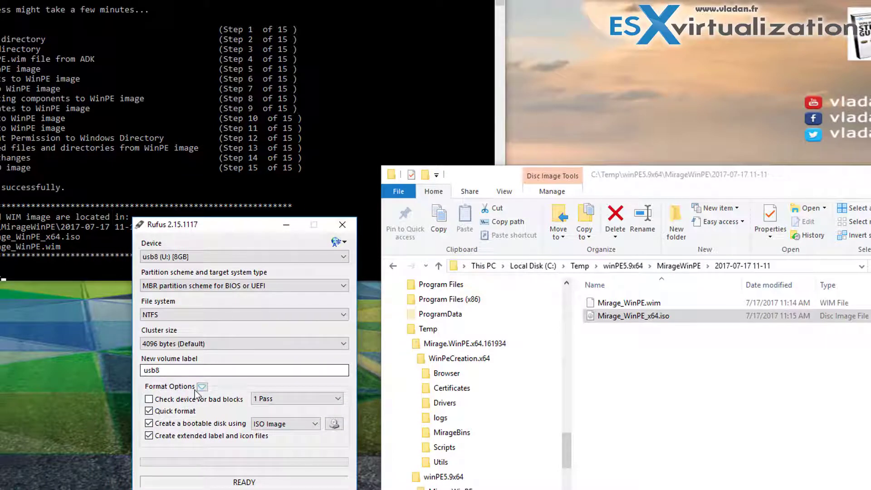
# Load Mirage_WinPE_x64.iso in Rufus from the pasted build folder path
pyautogui.click(334, 424)
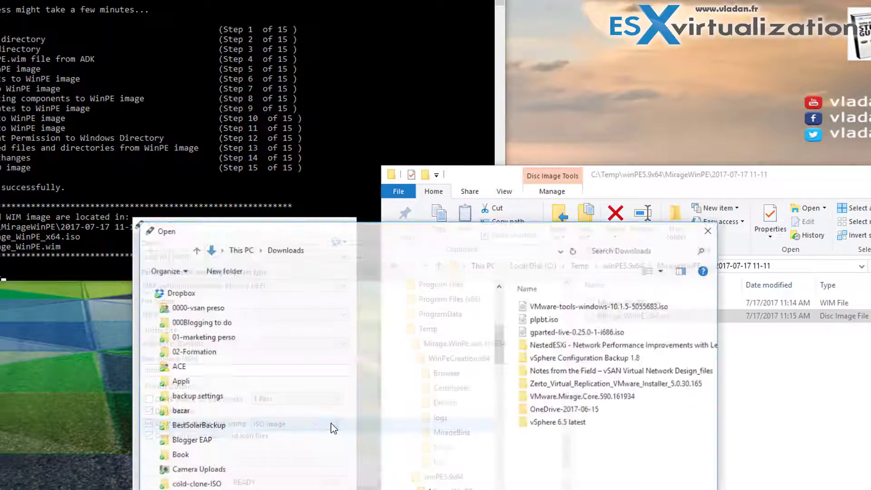
pyautogui.click(348, 246)
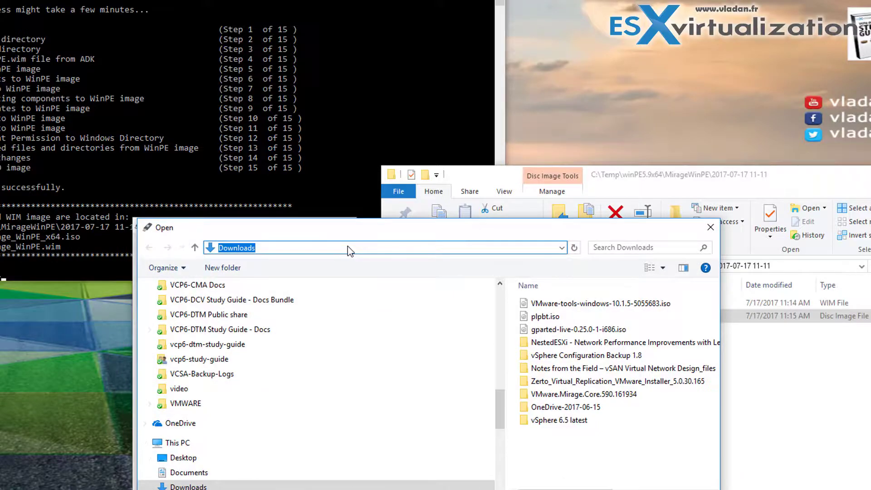
pyautogui.hotkey('ctrl', 'v')
pyautogui.press('Return')
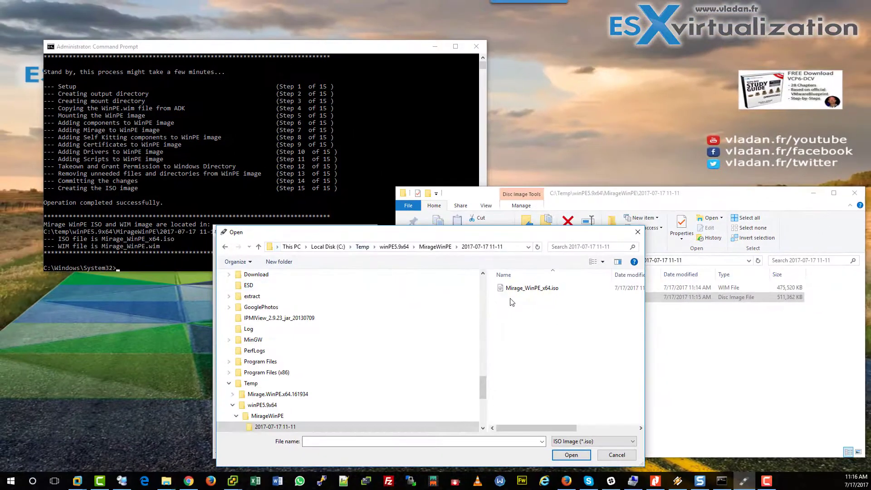
pyautogui.doubleClick(528, 288)
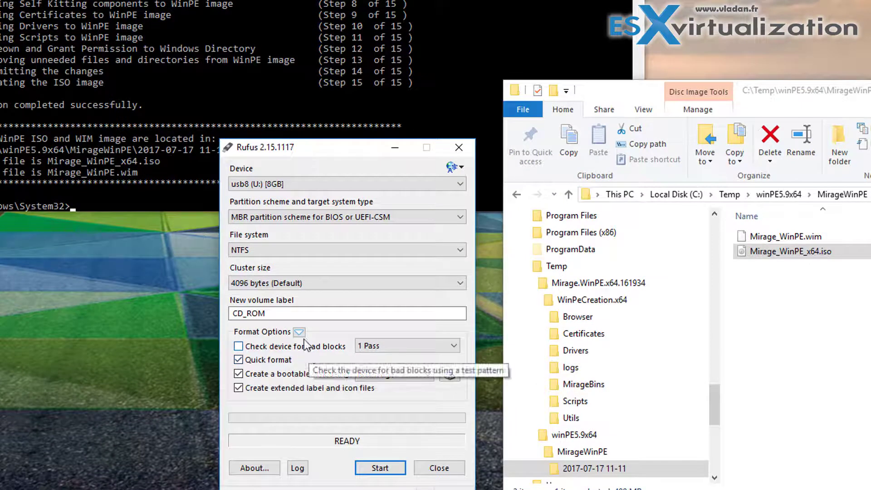
# Change the volume label from CD_ROM to Mirage and start writing to usb8 (U:)
pyautogui.moveTo(271, 313); pyautogui.dragTo(209, 318)
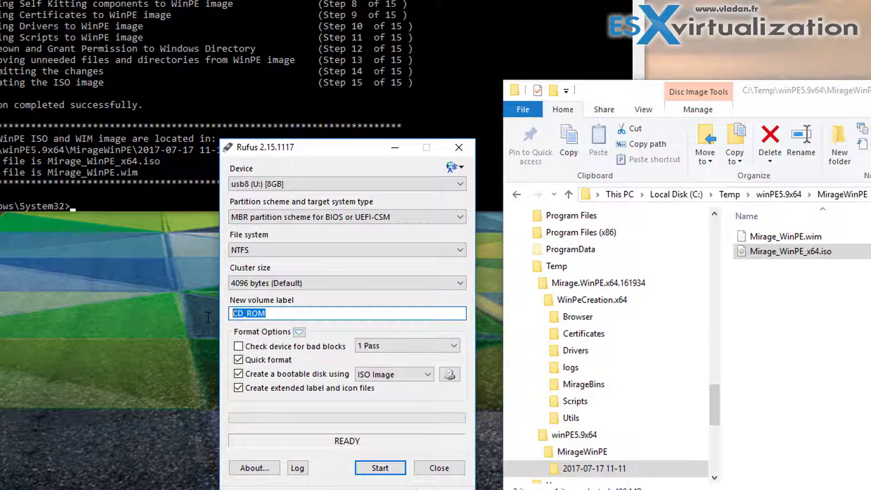
pyautogui.write('Mirage')
pyautogui.click(374, 473)
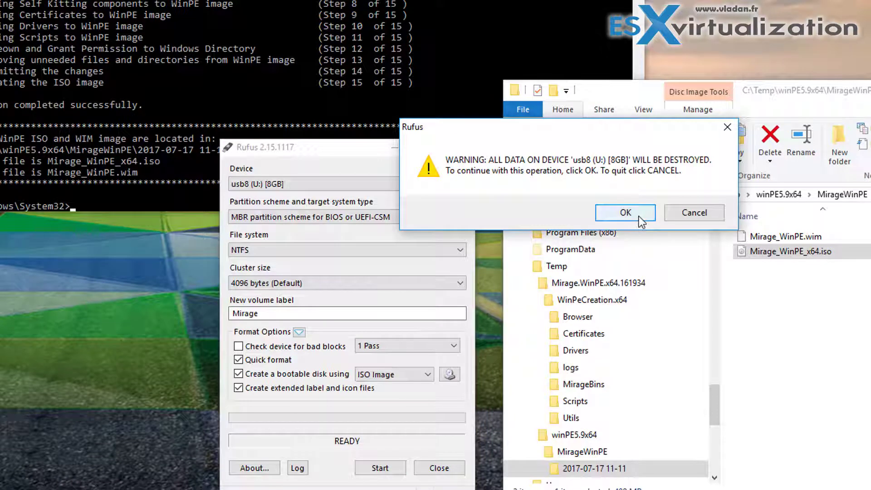
# Accept the data-destruction and multiple-partitions warnings so Rufus writes the Mirage stick
pyautogui.click(641, 222)
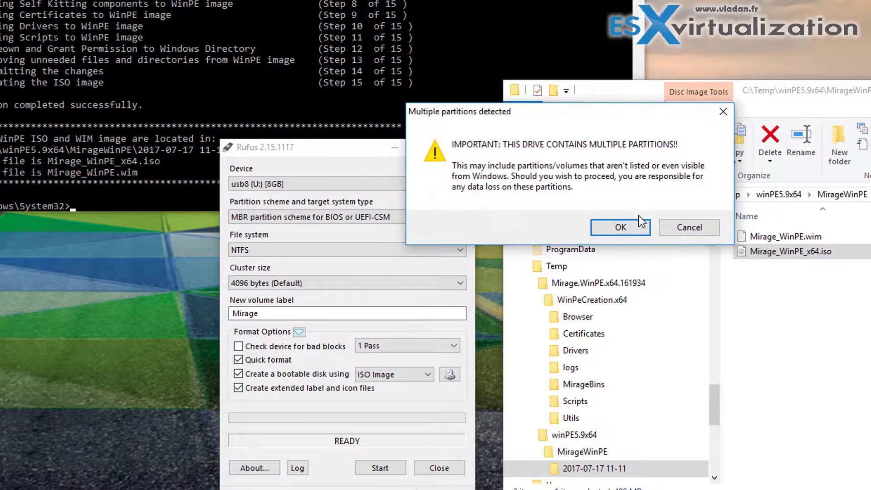
pyautogui.click(610, 230)
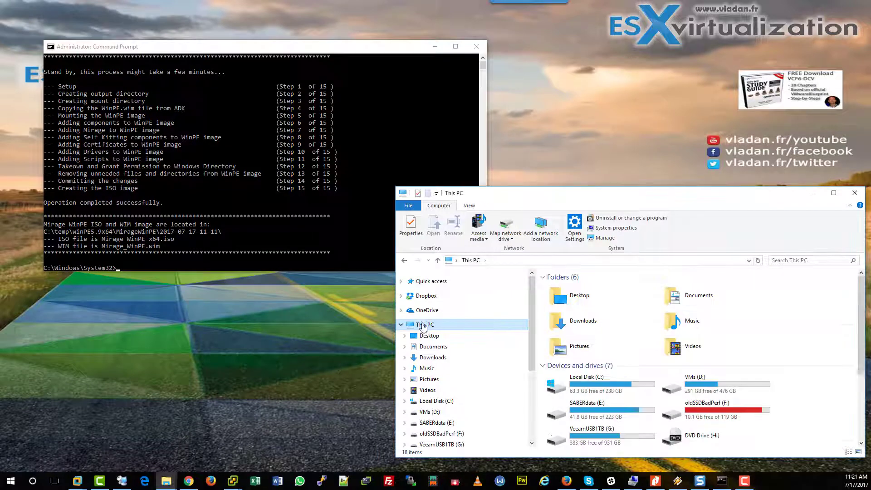
# Open the Mirage (I:) drive to check its boot, efi, sources and bootmgr files
pyautogui.scroll(-3, 717, 413)
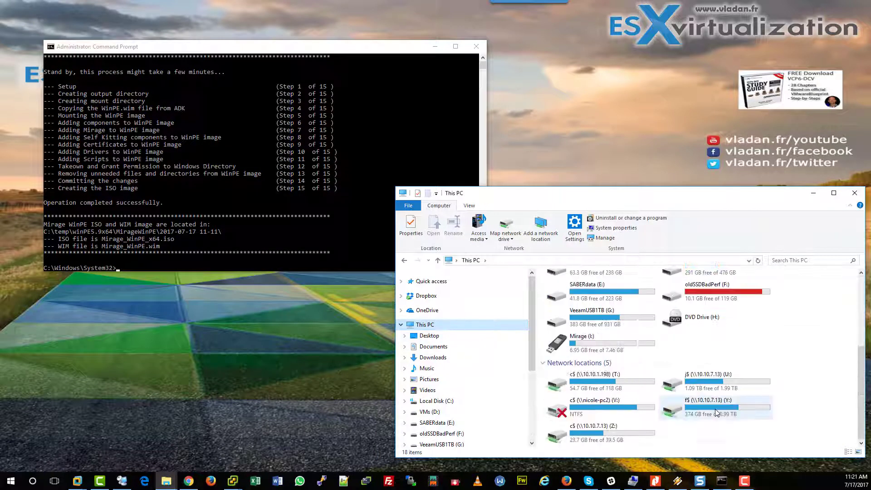
pyautogui.doubleClick(630, 353)
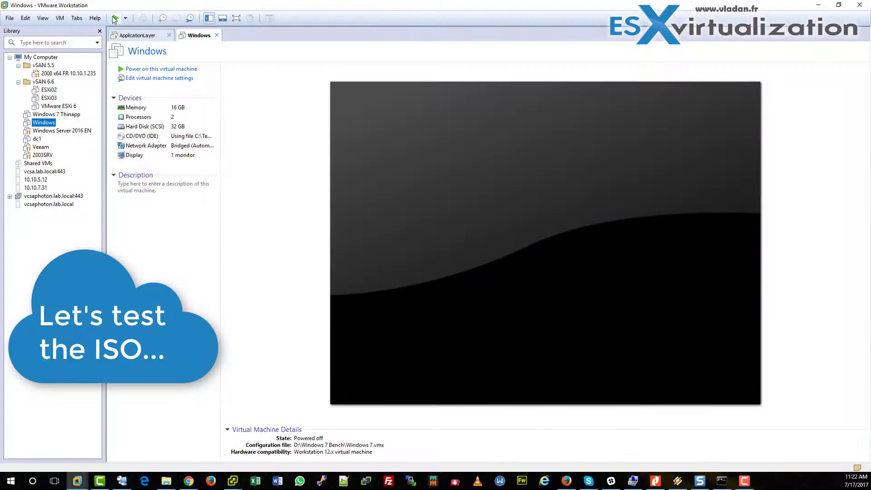
# Power on the Windows VM and press a key at the prompt to boot the Mirage WinPE CD
pyautogui.click(115, 19)
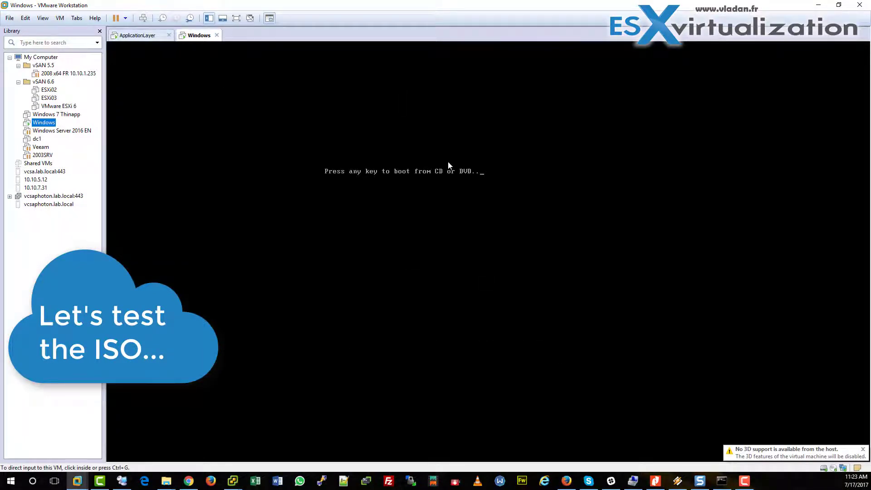
pyautogui.click(456, 173)
pyautogui.click(455, 172)
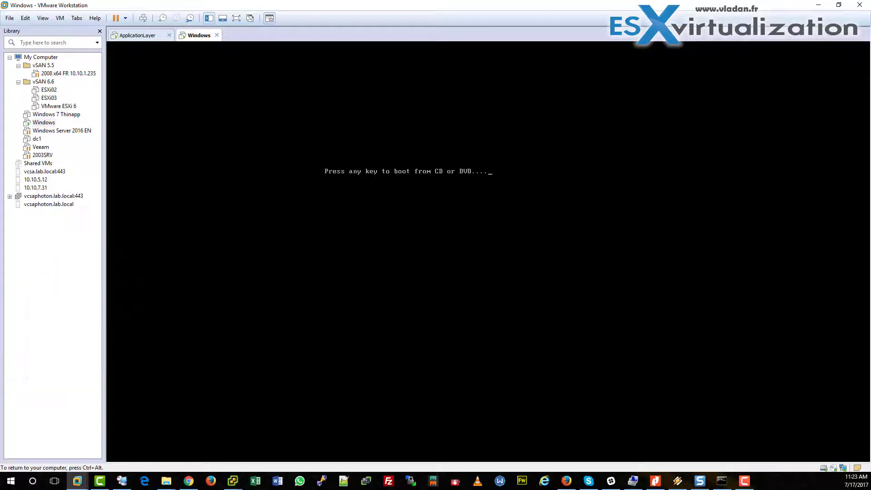
pyautogui.press('Return')
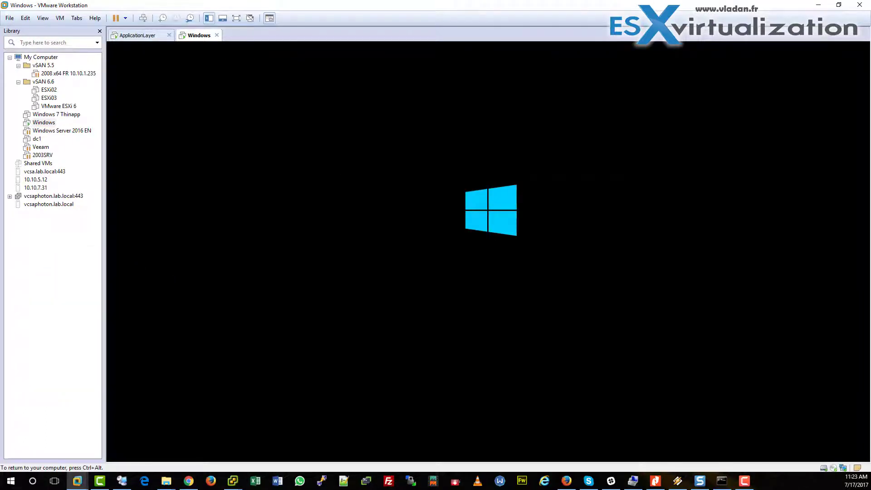